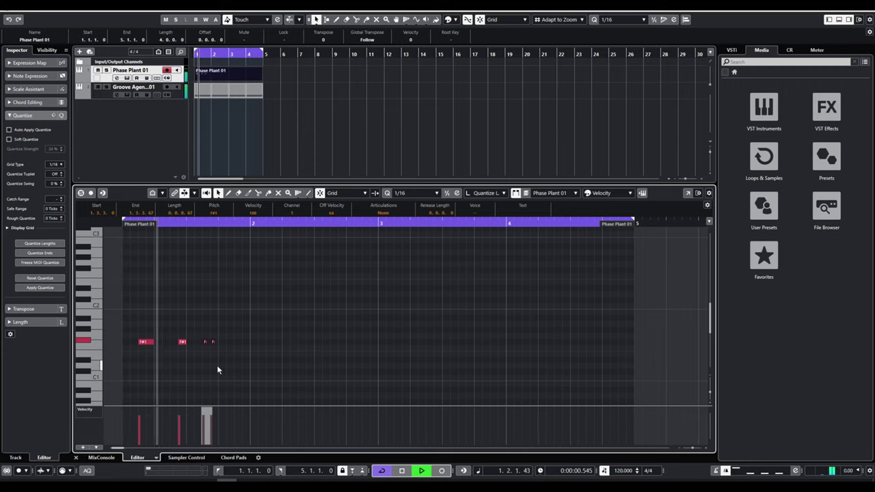
- Add F#1 notes at 1.4.3 and through the first three beats of bar 2 in the Phase Plant 01 part, and audition the pattern
key("space")
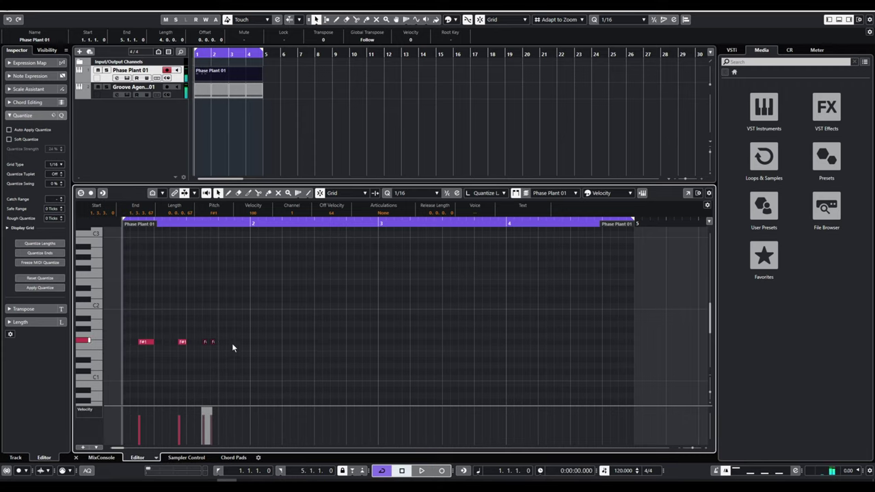
left_click(236, 341)
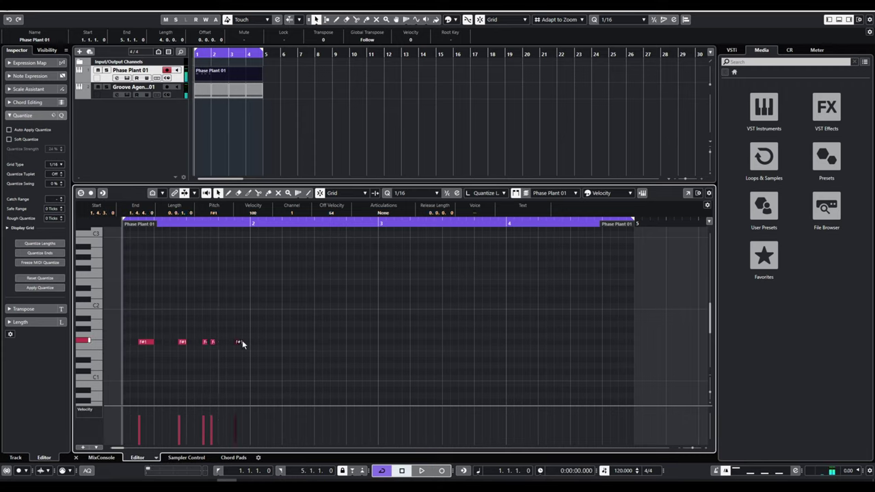
left_click_drag(243, 342, 308, 346)
left_click(308, 349)
key("space")
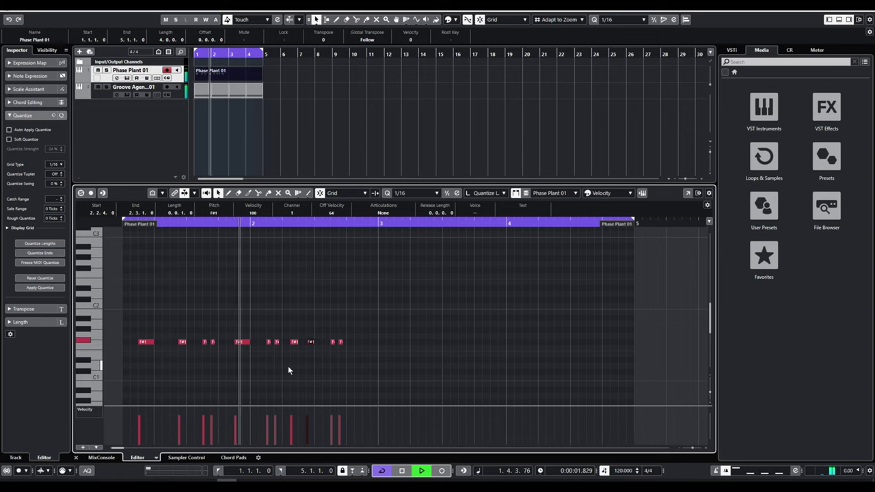
key("space")
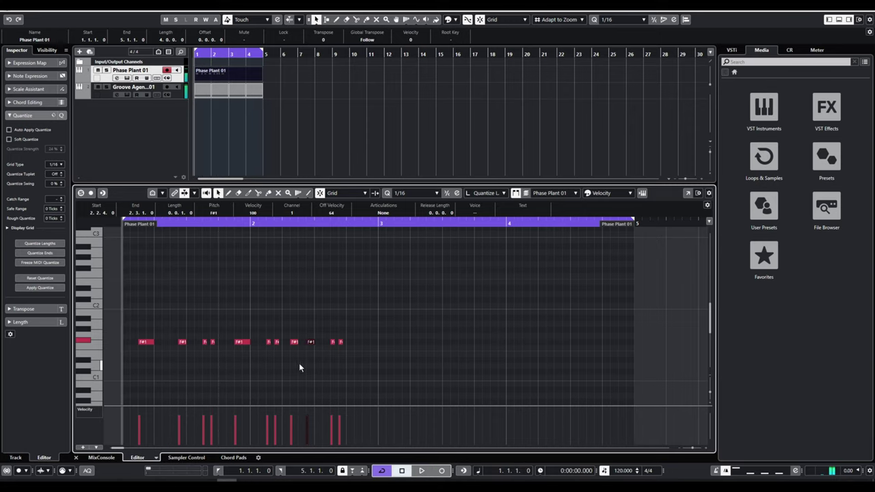
- Add a longer F#1 note from 2.4.2 up to the start of bar 3 and play the loop back
left_click_drag(295, 344, 366, 343)
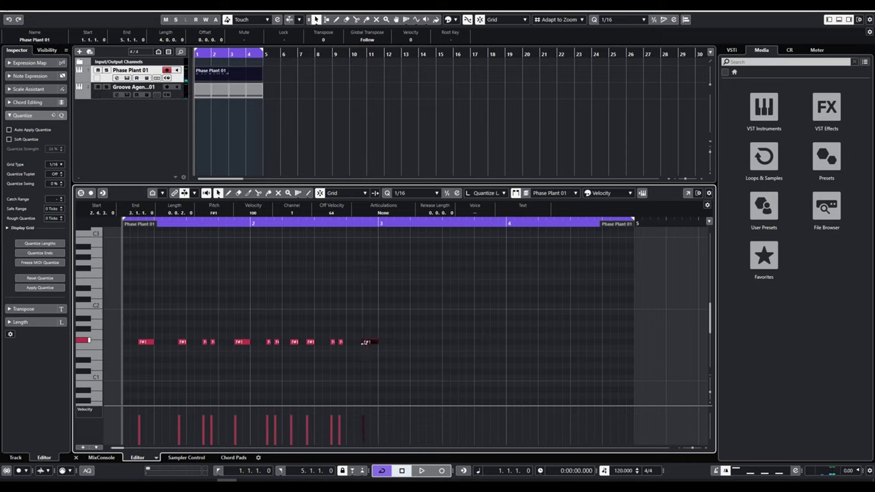
left_click_drag(366, 341, 362, 342)
key("space")
left_click(324, 363)
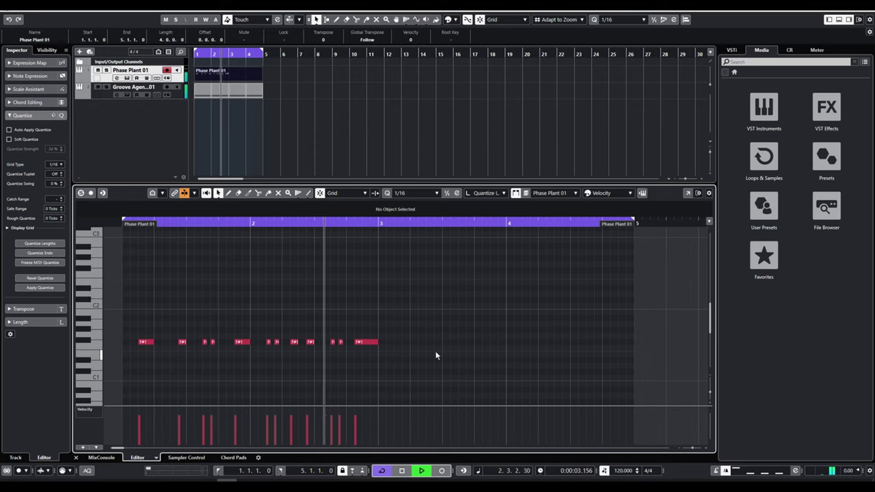
key("space")
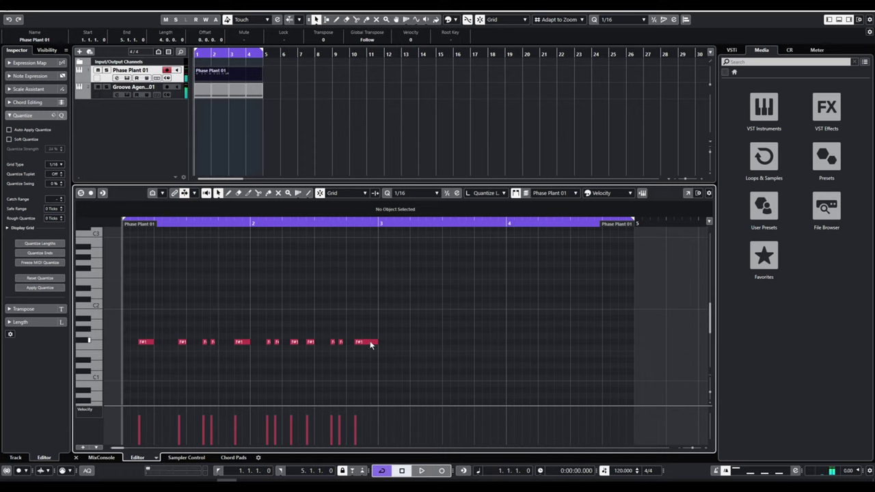
- Add an F#1 note at 3.1.3, an F#2 note at 3.2.1 and two short F#1 notes from 3.2.3, and audition them
left_click_drag(366, 342, 396, 344)
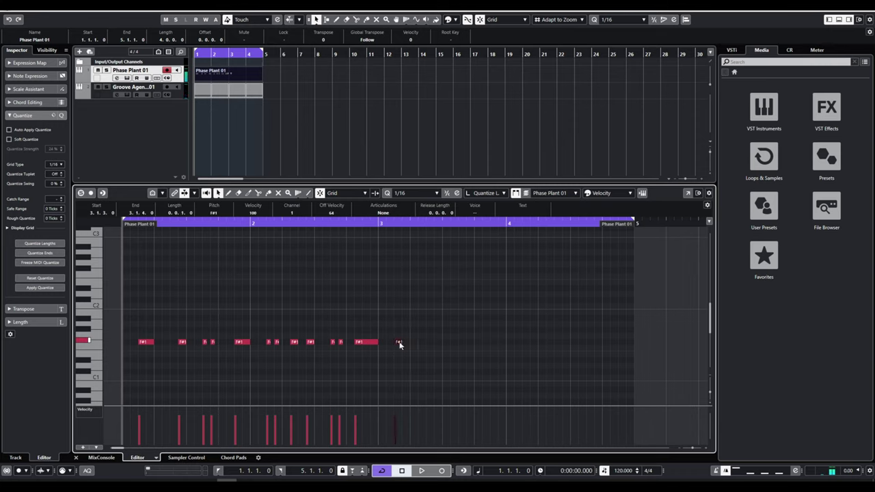
left_click_drag(410, 302, 431, 342)
left_click_drag(439, 347, 439, 346)
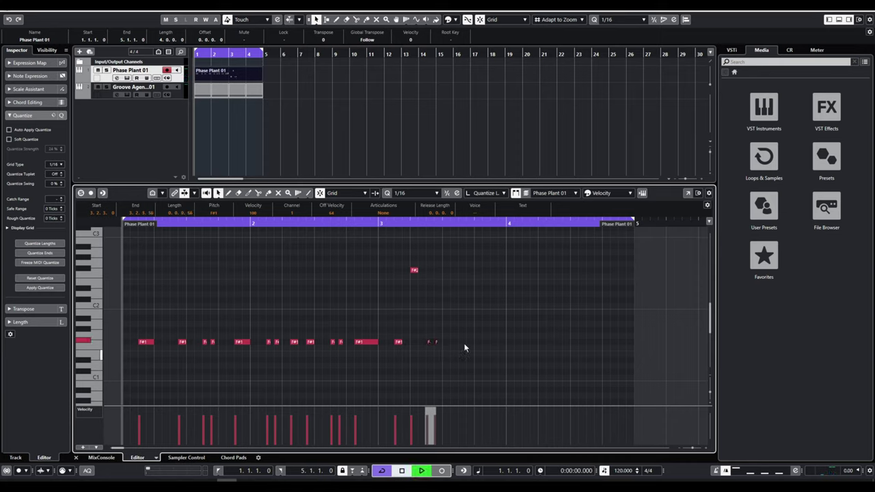
key("space")
left_click(487, 343)
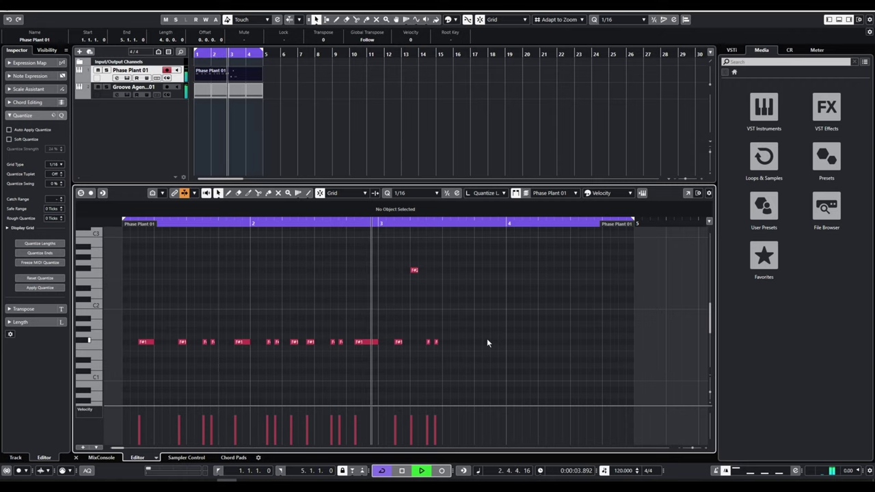
key("space")
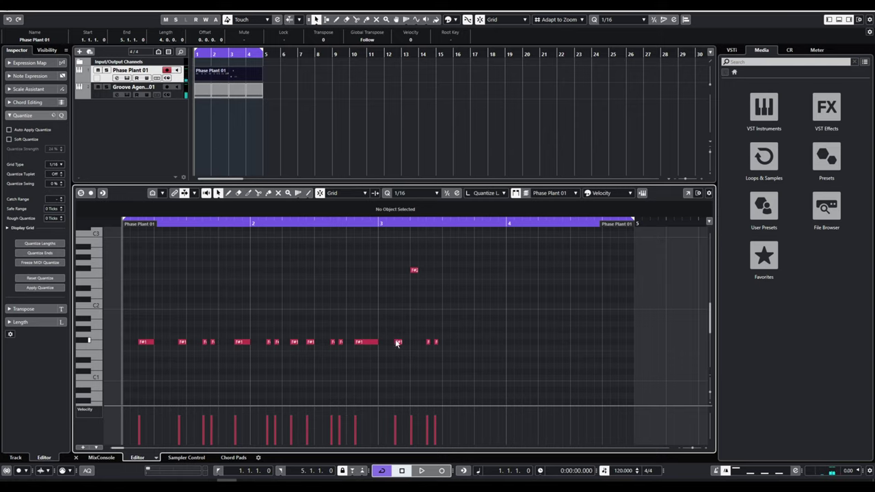
- Add three F#1 notes across the second half of bar 3 and two short F#2 notes opening bar 4, and play the loop
left_click_drag(398, 343, 478, 346)
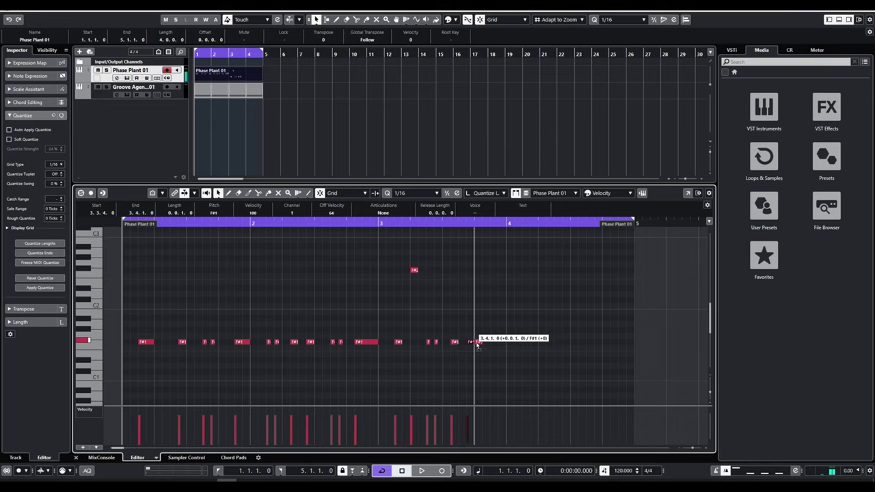
left_click_drag(477, 343, 500, 345)
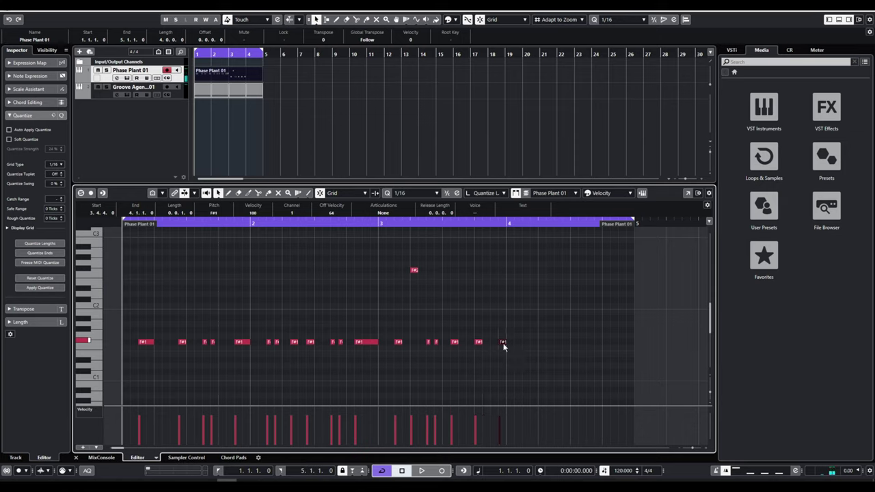
left_click_drag(504, 347, 512, 270)
left_click(512, 270)
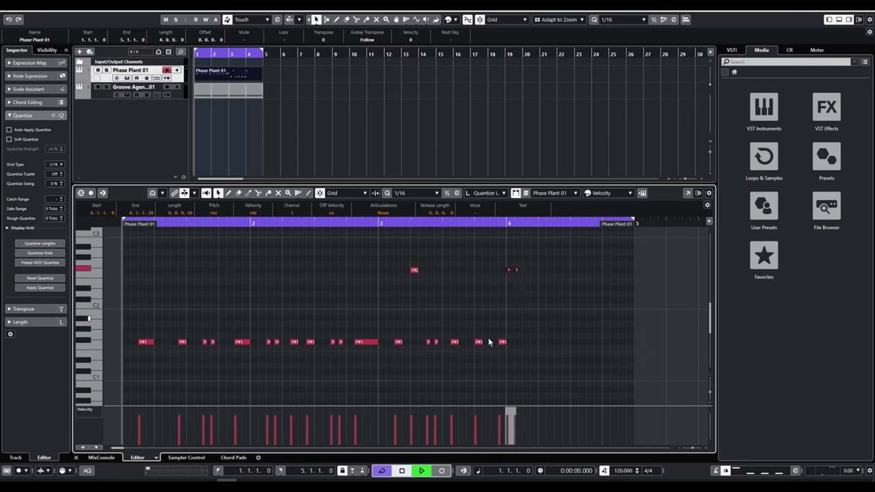
key("space")
left_click(440, 305)
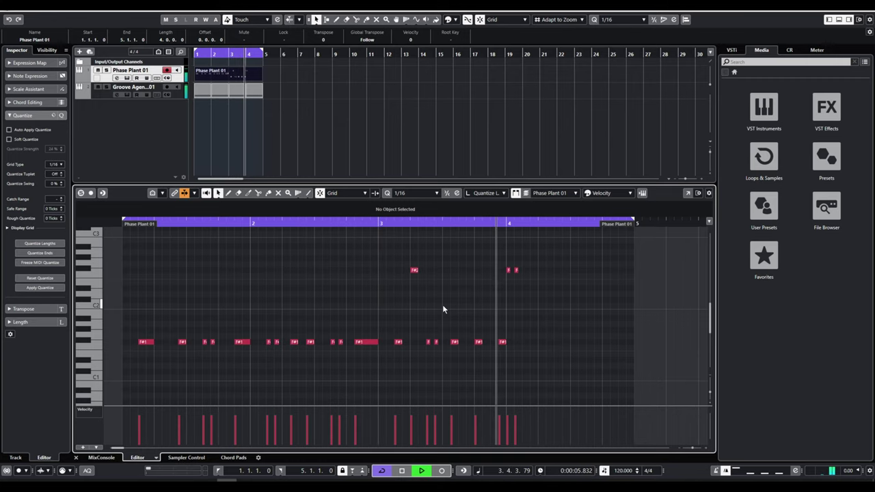
key("space")
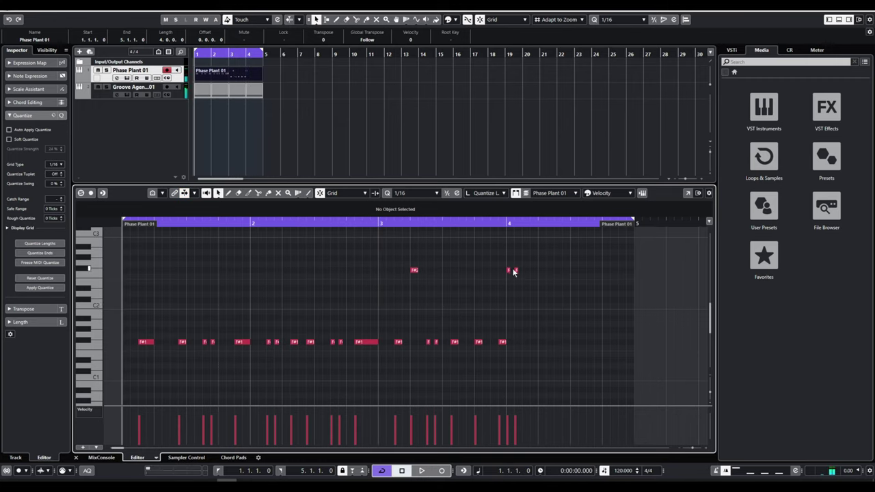
- Move the second F#2 note to 4.1.4, fill bar 4 with F#1 notes ending in a short pair, and play back
left_click_drag(515, 270, 533, 270)
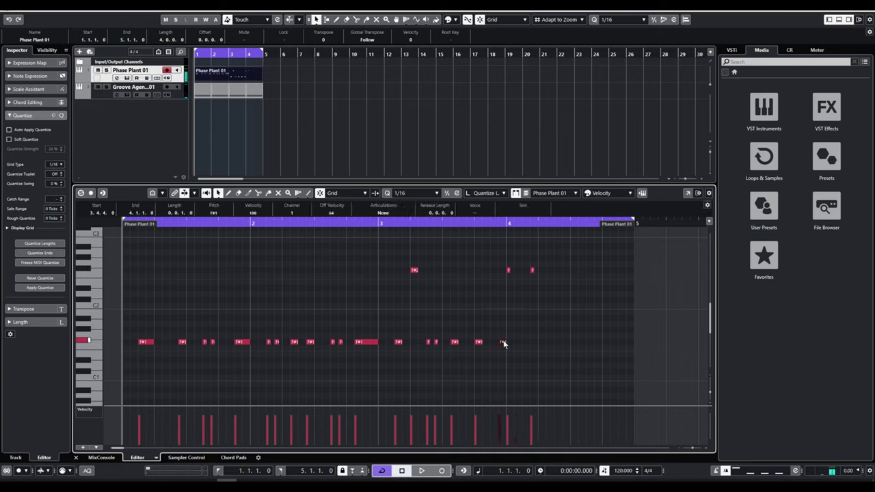
left_click_drag(503, 343, 632, 350)
left_click(626, 342, "alt")
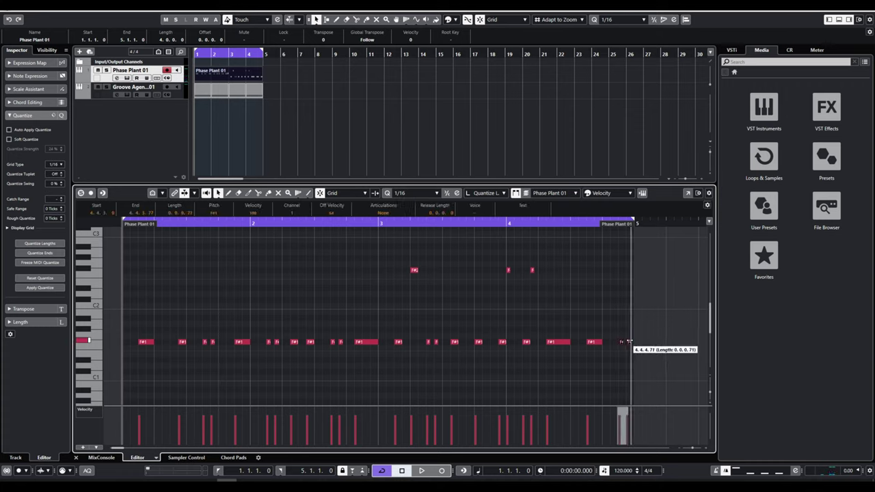
left_click(592, 310)
key("space")
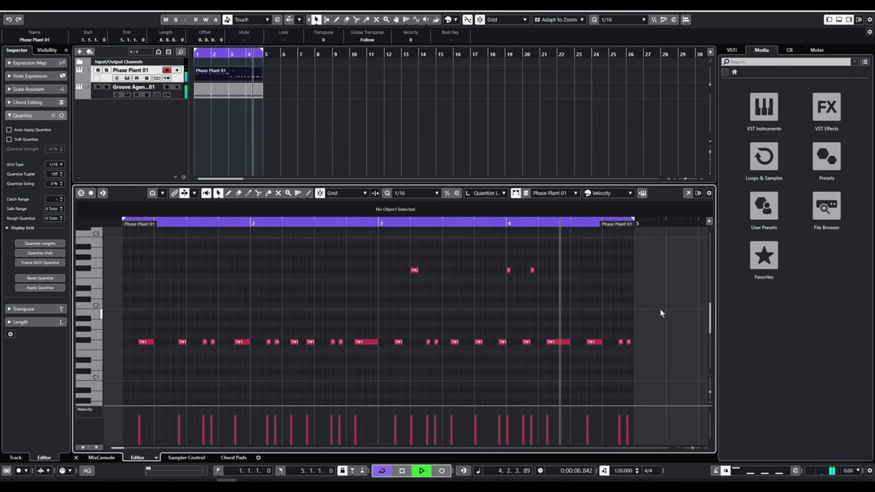
- Add short F#2 notes in bar 1 at 1.4.2 and 1.2.3 during playback
left_click(229, 269, "alt")
left_click_drag(231, 269, 228, 270)
left_click(250, 305)
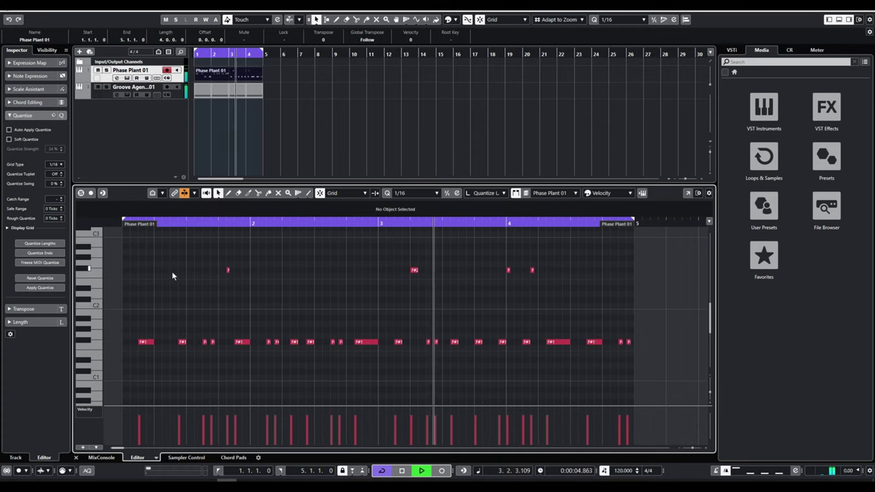
left_click_drag(229, 271, 173, 272)
left_click(189, 302)
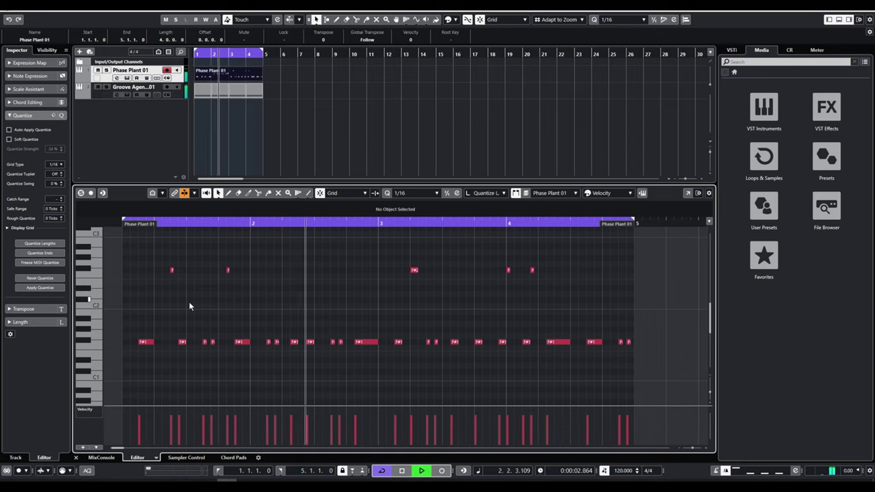
- Set the quantize preset to 1/16 Triplet
left_click(435, 194)
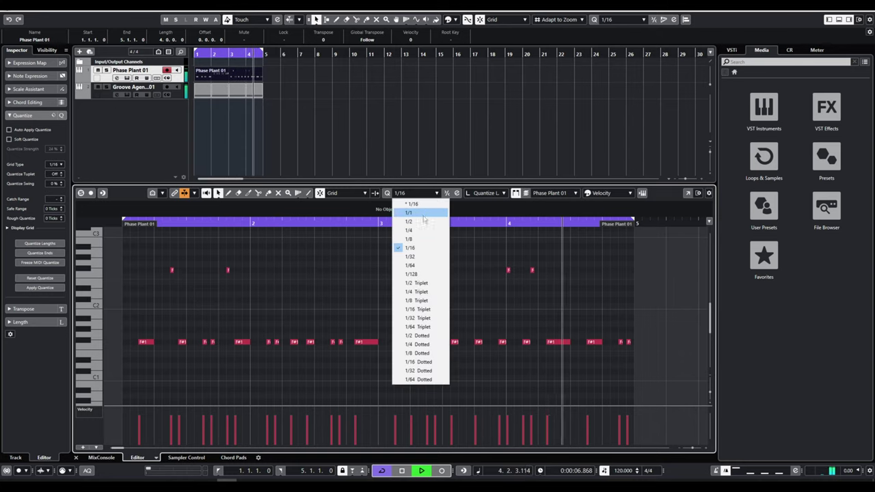
left_click(420, 300)
left_click(419, 195)
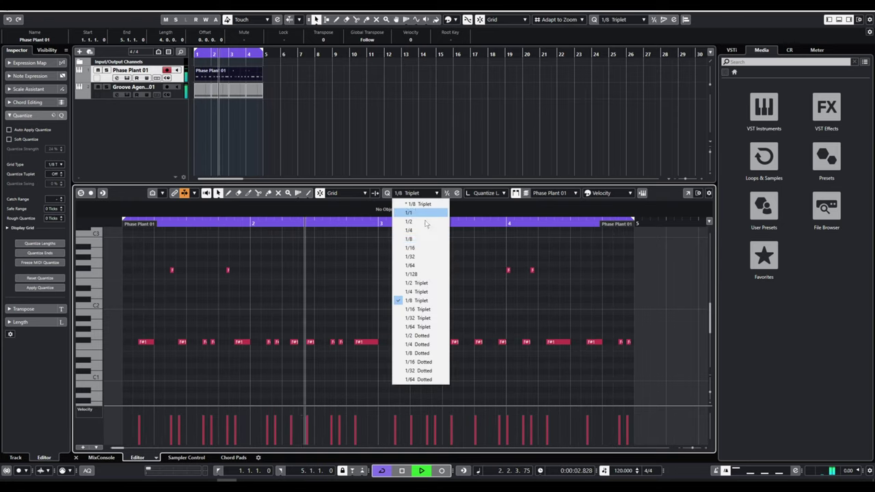
left_click(419, 309)
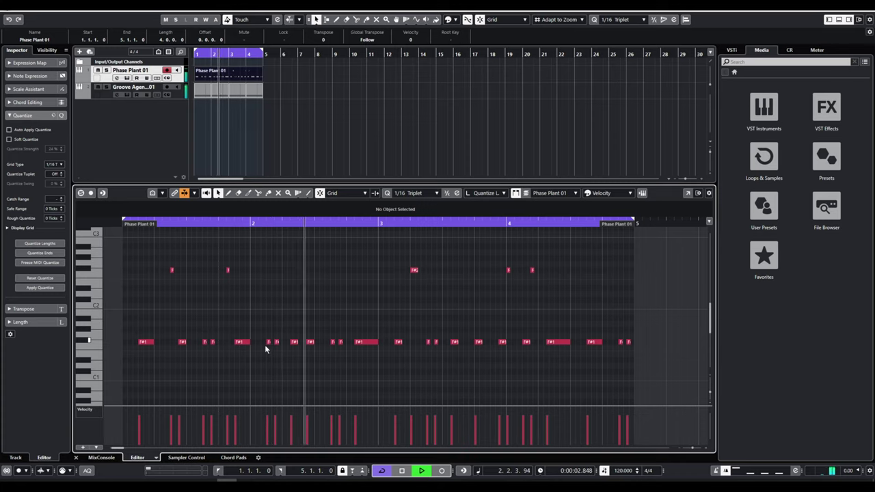
- Add three short triplet F#1 notes at the end of bar 2, trim the long note before them, and audition the roll
left_click(366, 344, "alt")
left_click(367, 343, "alt")
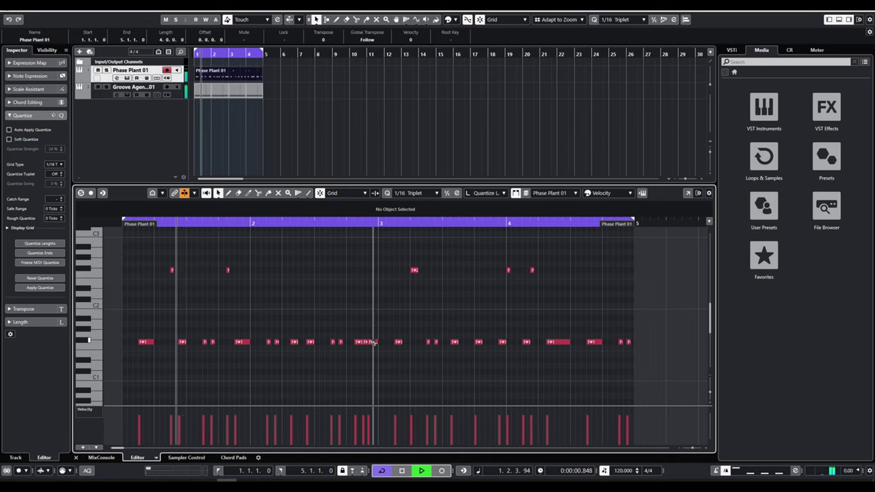
left_click_drag(365, 337, 379, 349)
key("space")
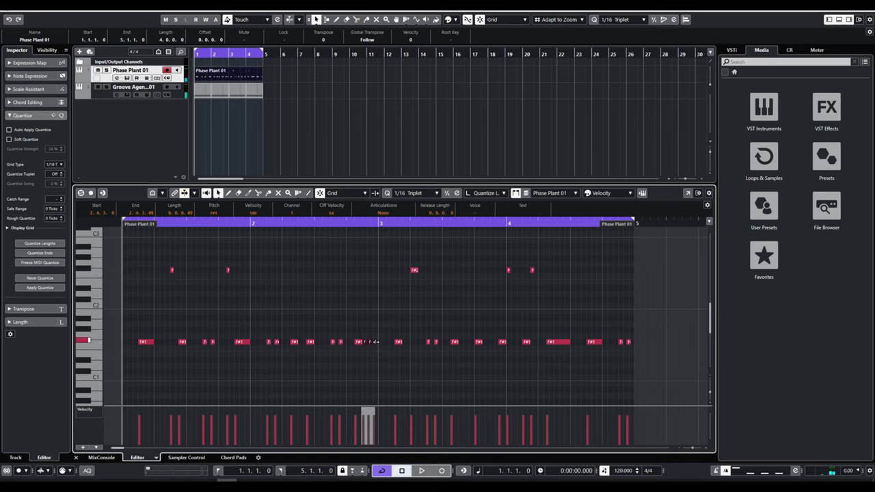
left_click_drag(363, 341, 362, 341)
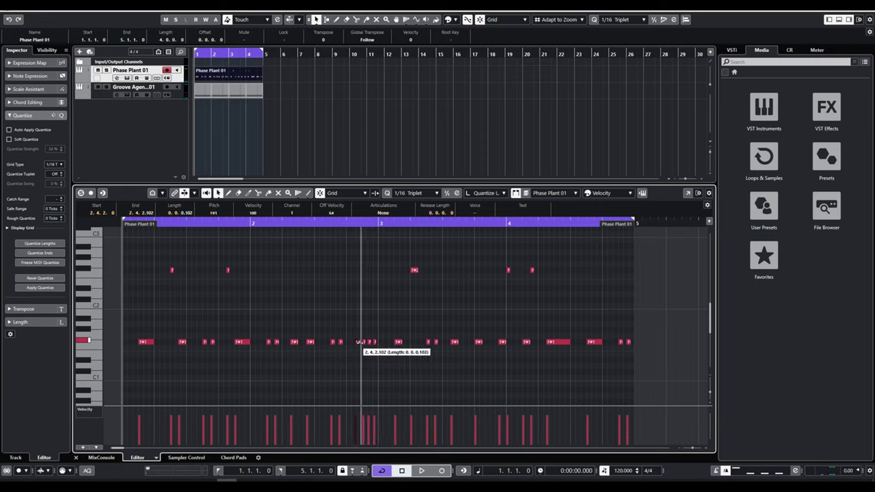
left_click(360, 350)
key("space")
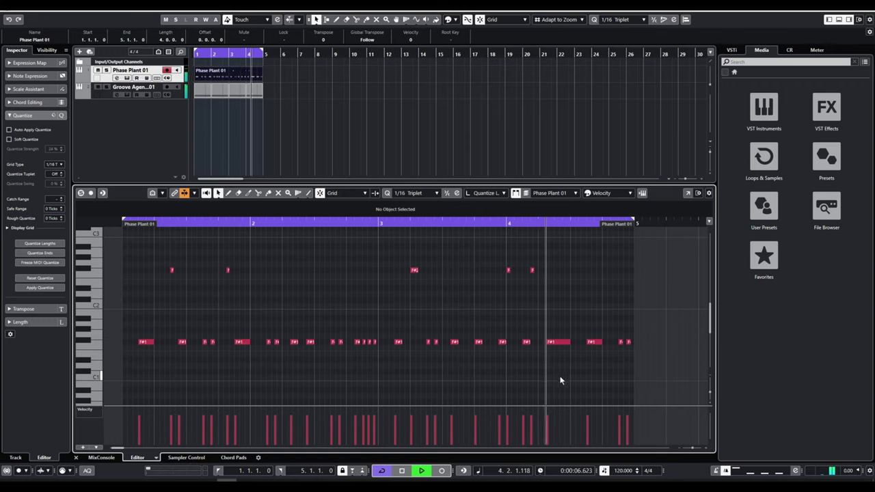
key("space")
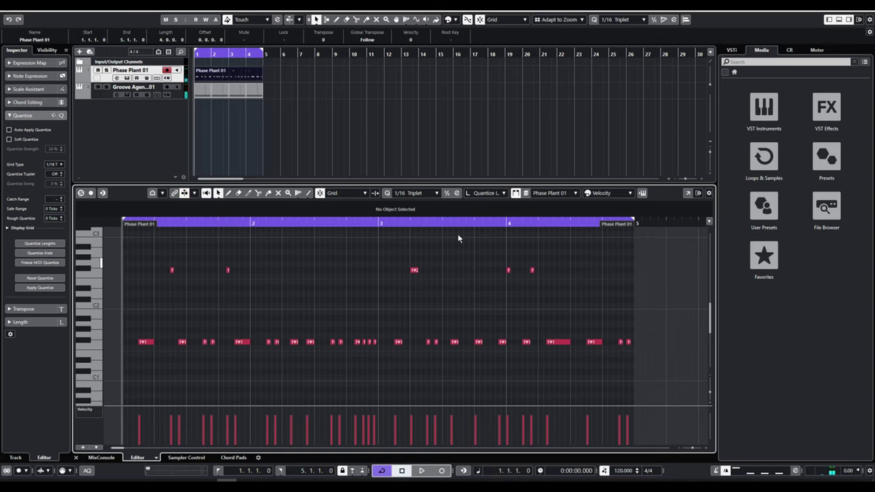
- Shift the last two F#1 notes of bar 4 onto the triplet grid, starting at 4.4.2.40, and play the loop
left_click(621, 343)
left_click_drag(618, 346, 628, 349)
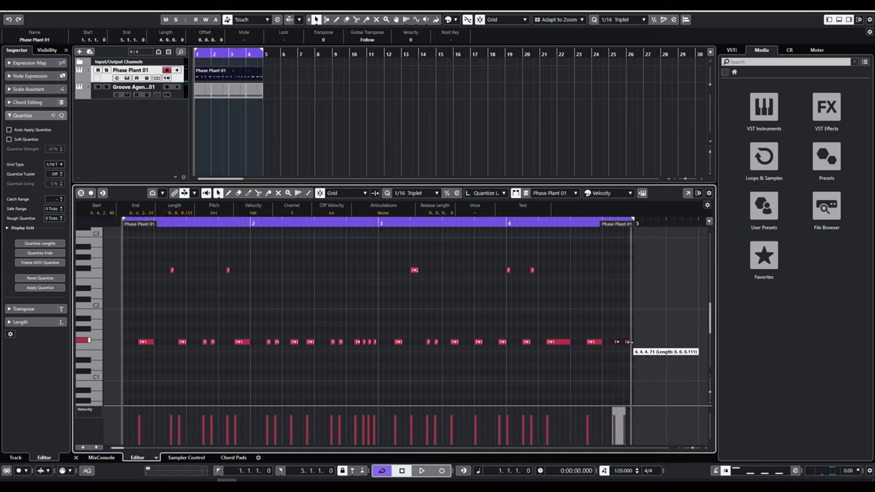
key("space")
left_click(623, 364)
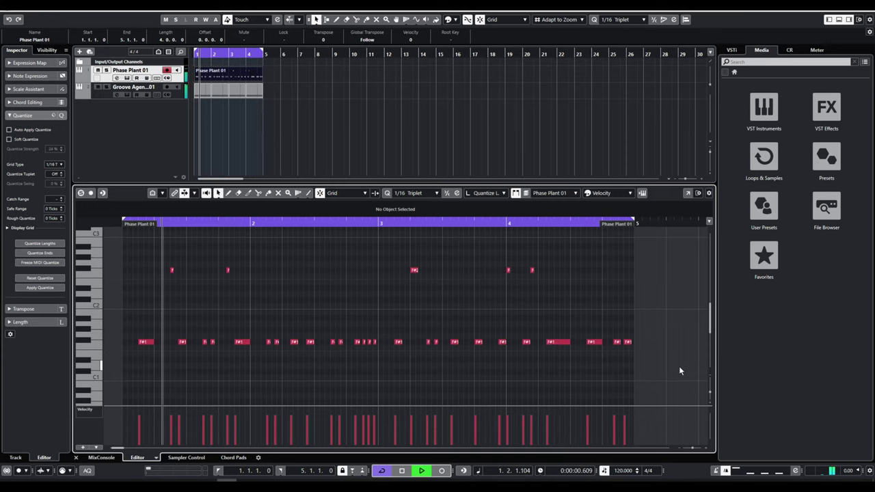
- Shorten the last two F#1 notes of bar 4 and copy one of them up to F#2 at 4.4.1
left_click(617, 342)
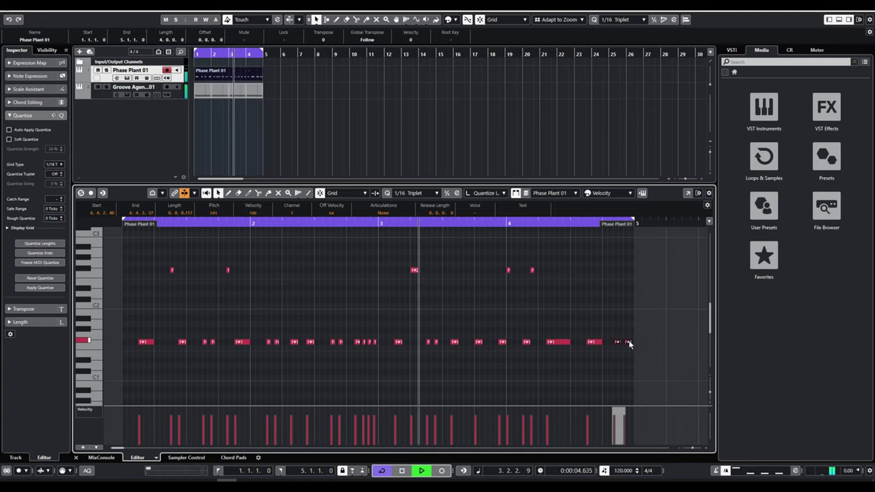
left_click(667, 341)
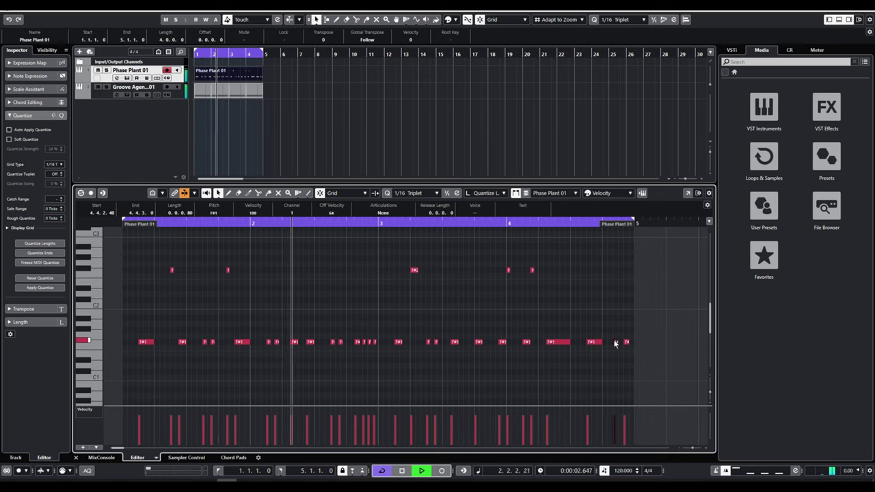
left_click_drag(616, 342, 605, 271)
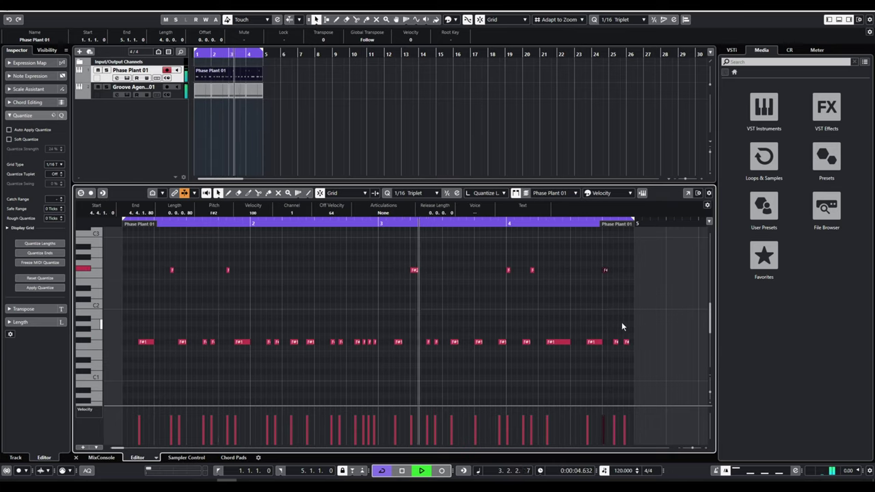
left_click(638, 324)
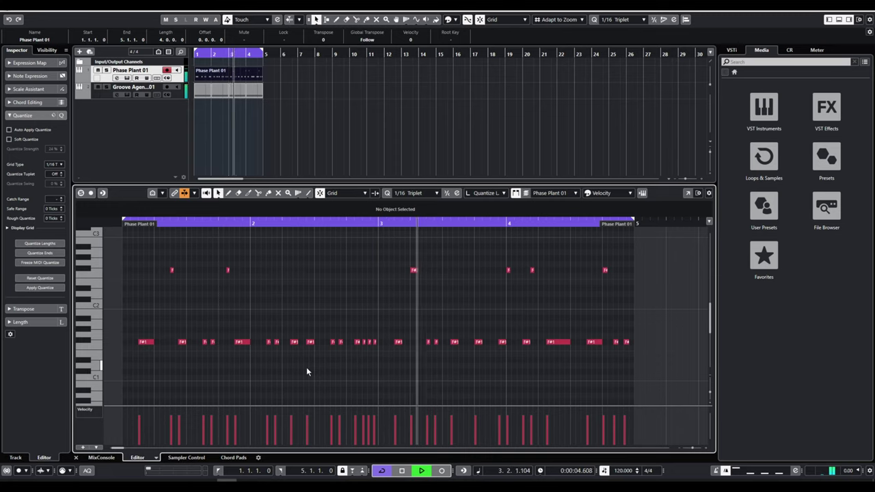
- On a 1/32 quantize grid, split the F#1 note at 2.2.4 into two short notes and trim both to 47 ticks
left_click(428, 194)
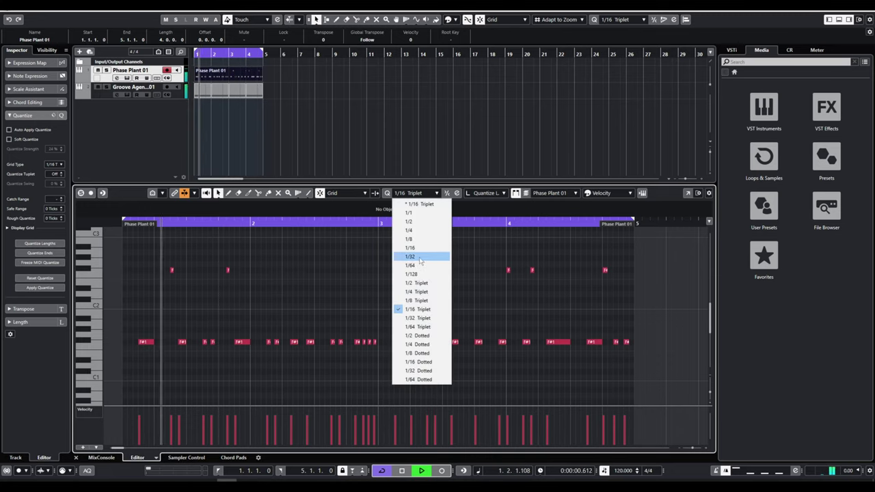
left_click(410, 256)
scroll(310, 360, "up", 4)
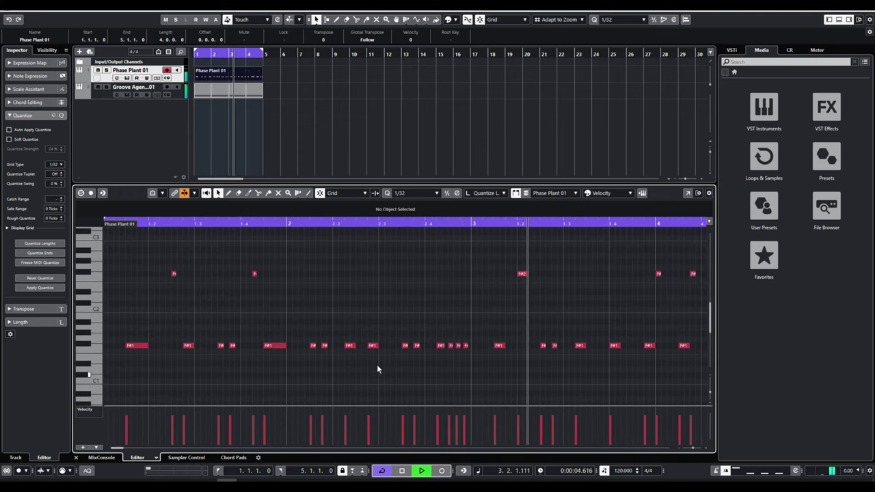
double_click(374, 345)
left_click(376, 345)
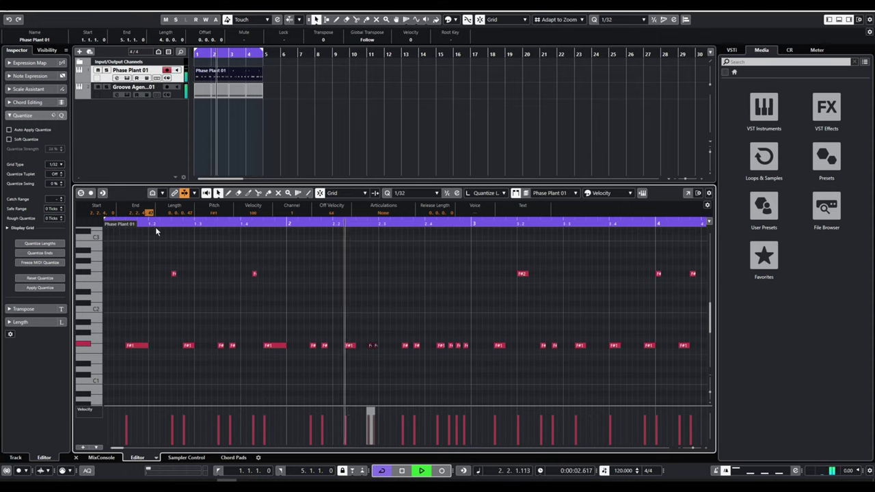
scroll(151, 214, "down", 4)
scroll(151, 215, "down", 1)
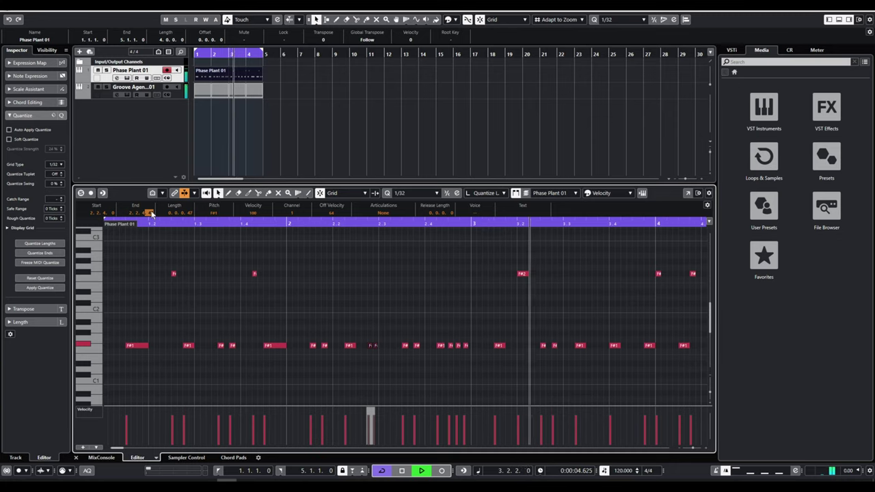
left_click(256, 342)
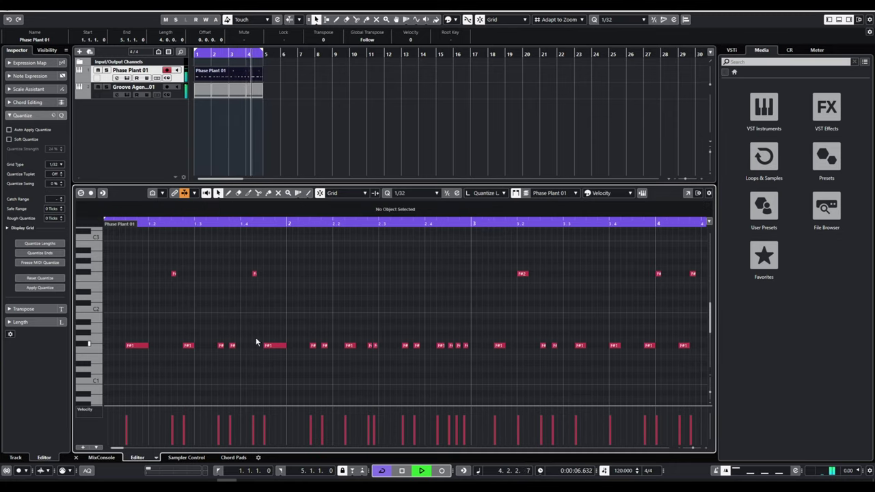
- Split the first long F#1 note at 1.1.3 near its end and trim both pieces, leaving the first 0.0.1.45 long
left_click(144, 347, "alt")
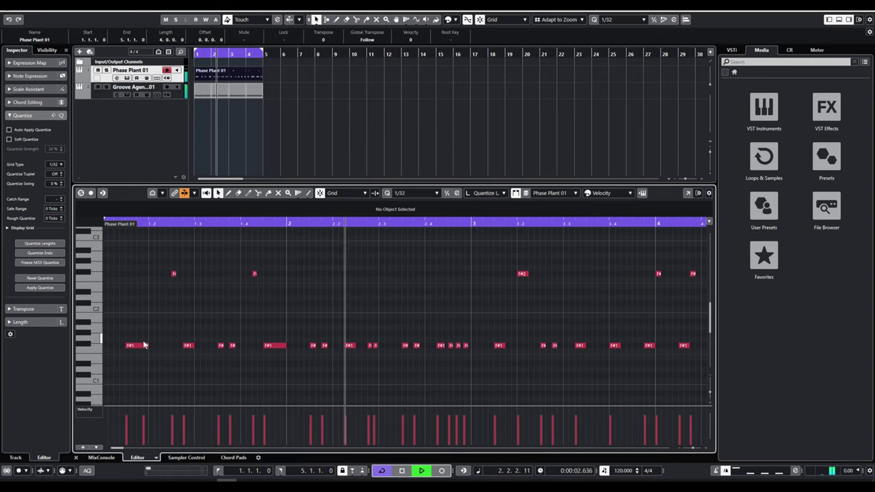
left_click_drag(137, 332, 146, 354)
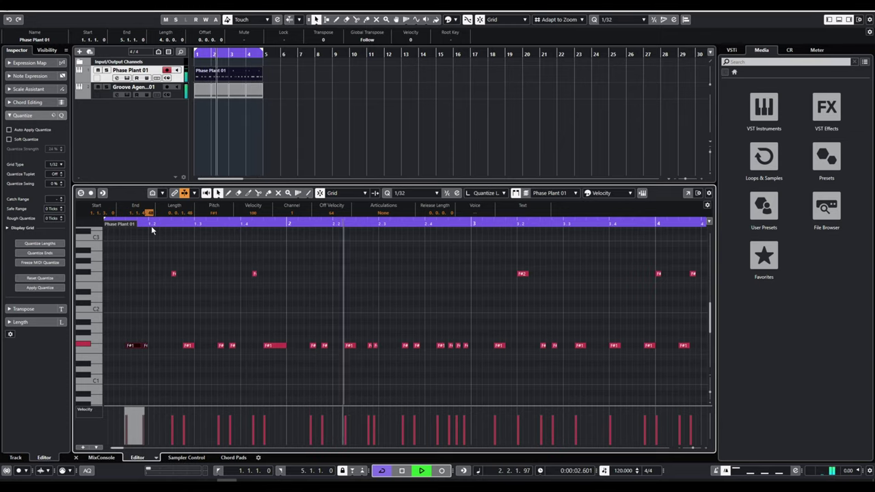
key("space")
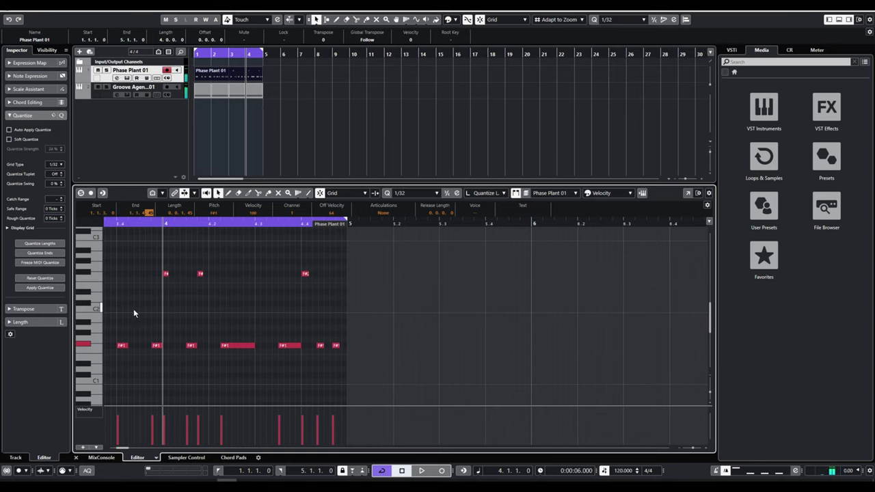
- Play the loop from the start and review the note pattern across all four bars
key("g")
key("g")
left_click_drag(267, 315, 418, 313)
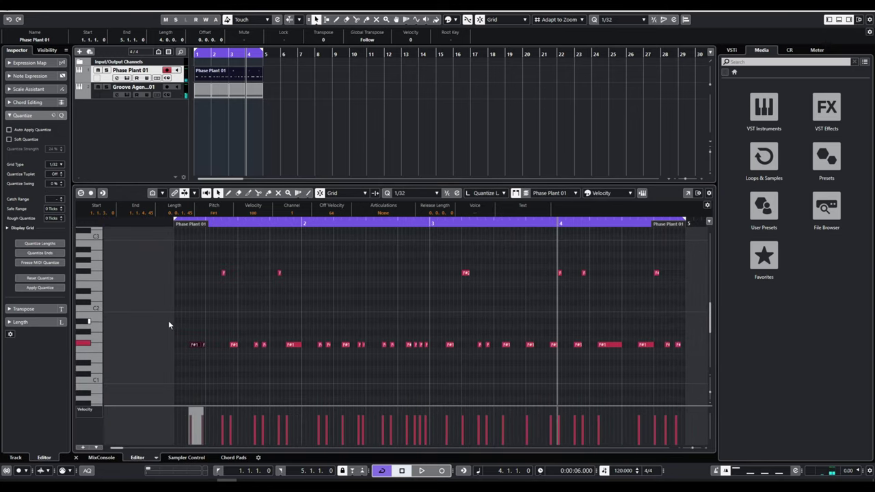
key("Home")
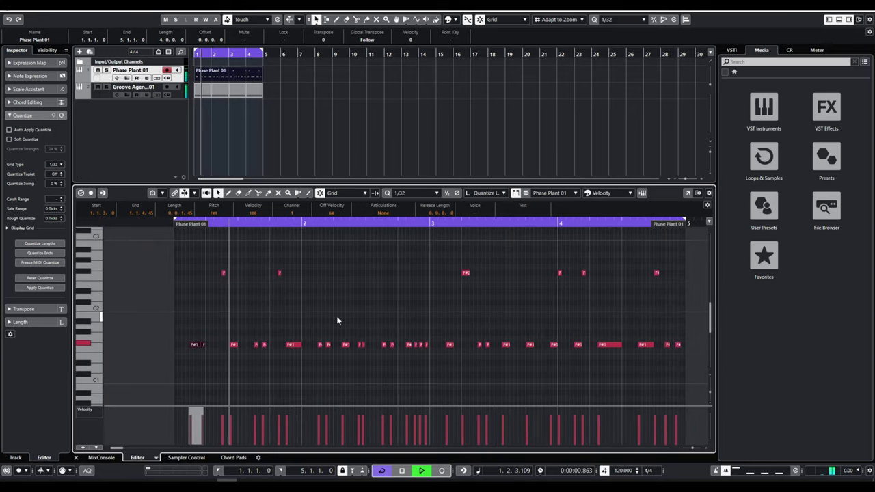
key("h")
key("h")
key("h")
key("h")
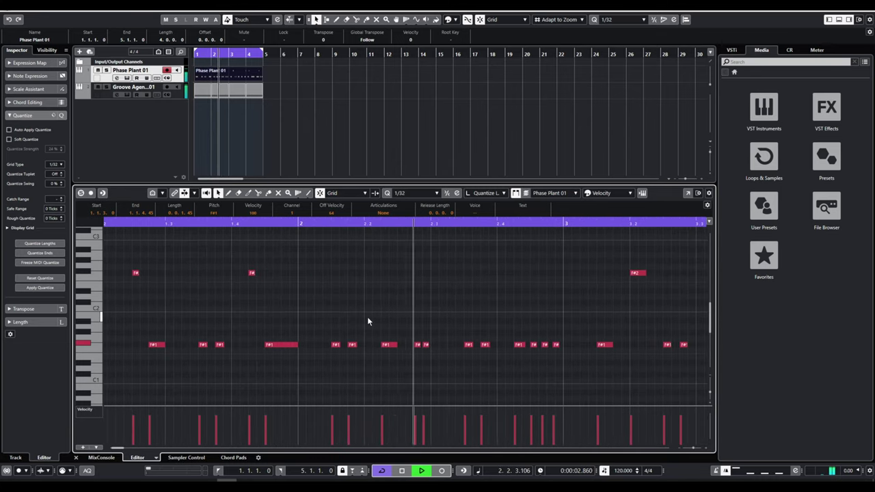
key("g")
key("g")
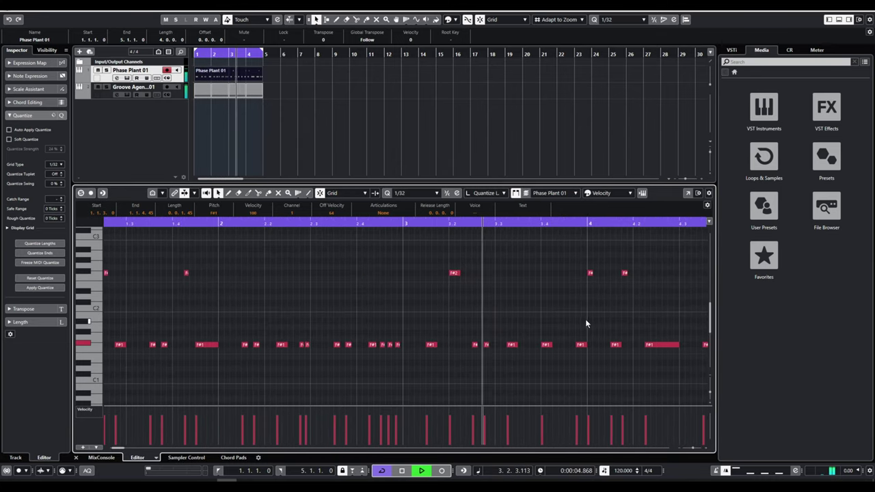
key("h")
left_click_drag(596, 333, 409, 337)
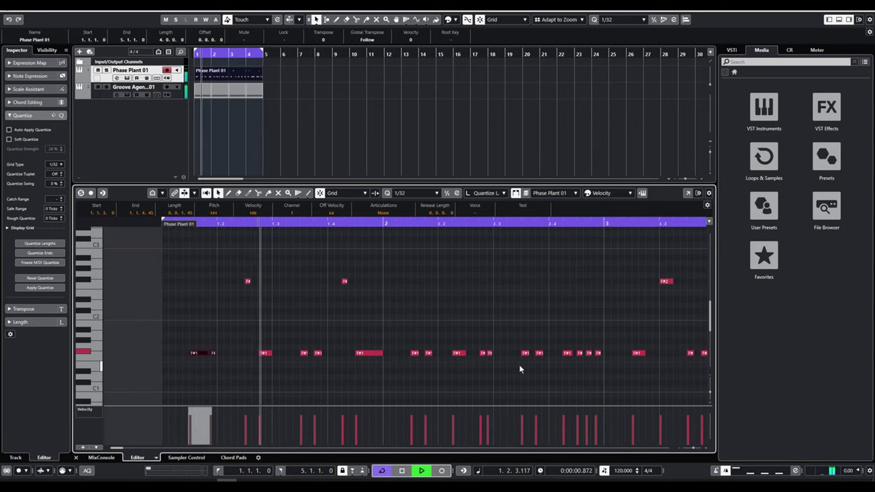
left_click_drag(573, 363, 225, 356)
left_click_drag(503, 365, 457, 358)
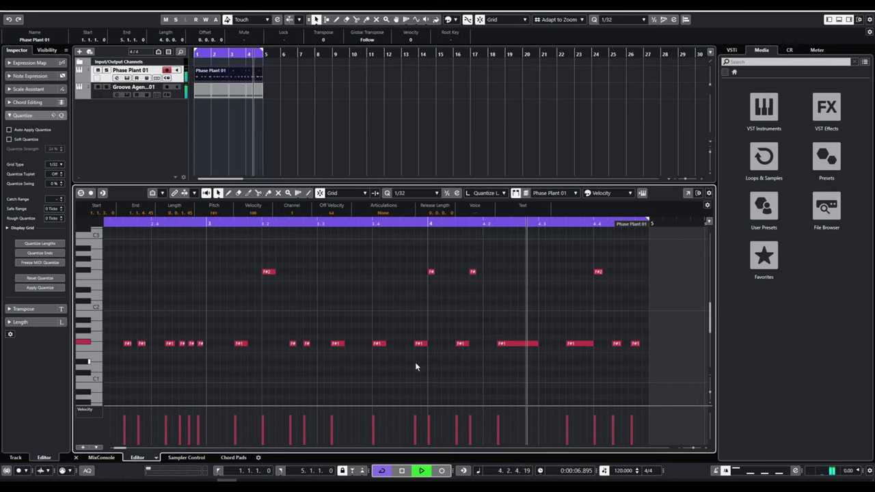
- Cut the long F#1 note in bar 4 into one shortened note and two 1/32 notes from 4.2.4, the first trimmed to 41 ticks
left_click(524, 345, "alt")
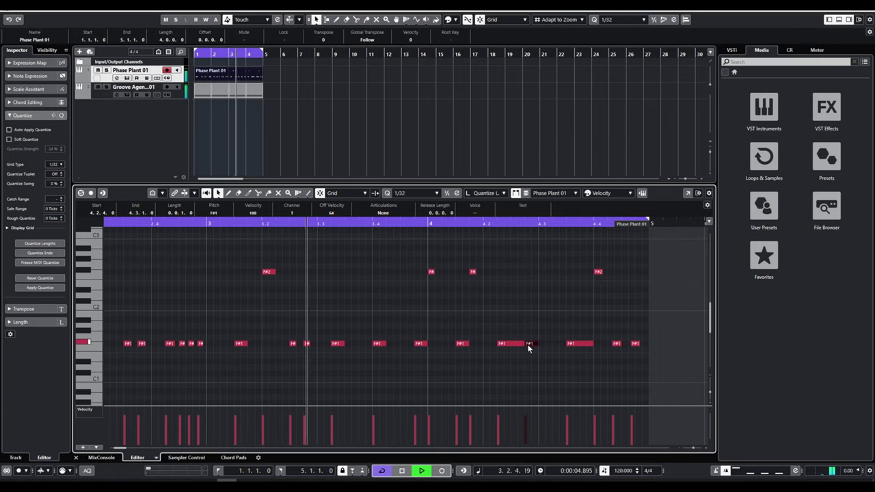
left_click(518, 369)
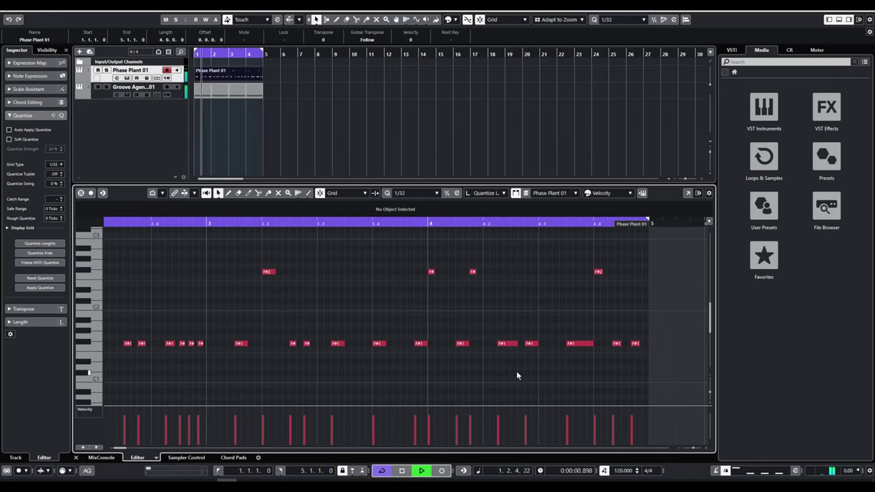
left_click(532, 345, "alt")
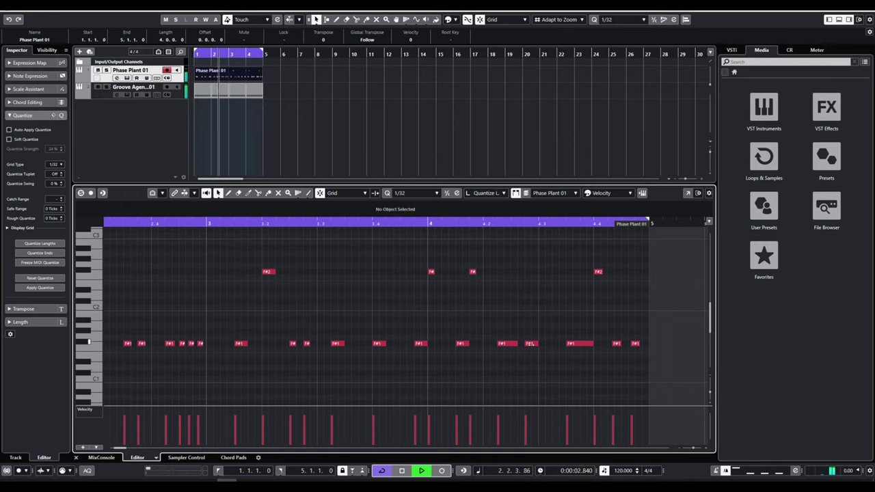
left_click_drag(523, 332, 543, 351)
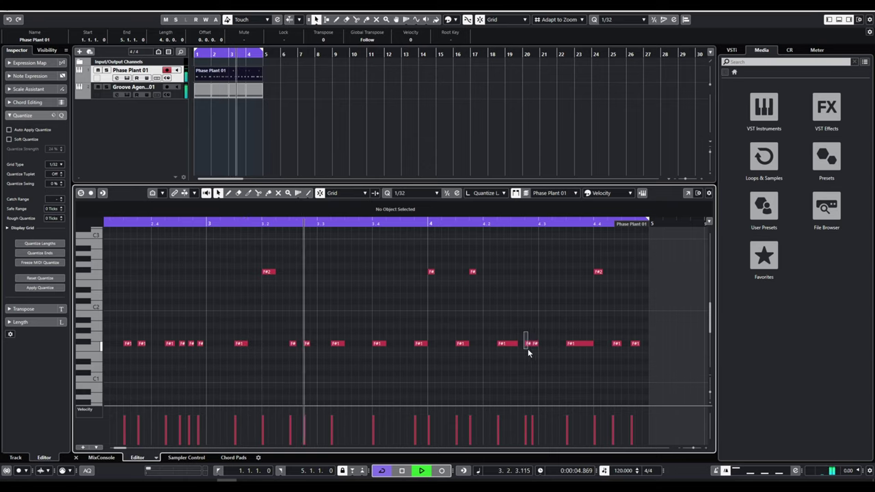
left_click_drag(151, 212, 157, 233)
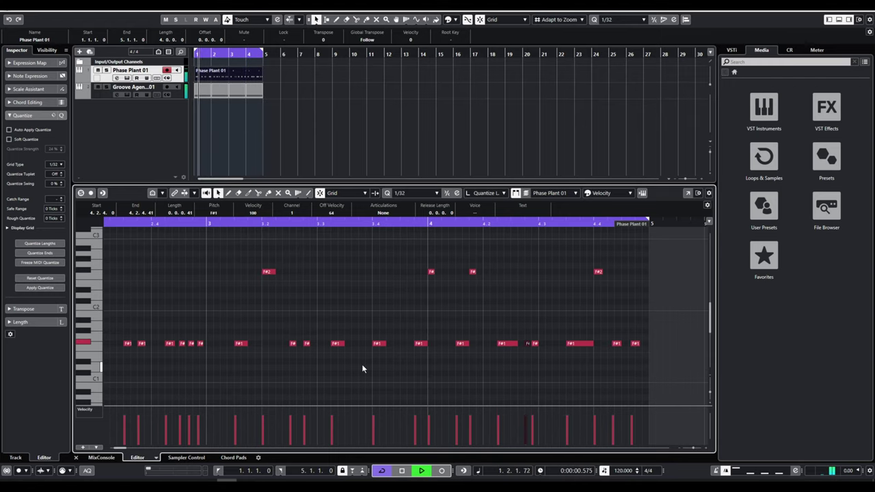
- Audition the whole four-bar loop from the start and set the quantize preset to 1/16
key("g")
key("g")
key("g")
key("g")
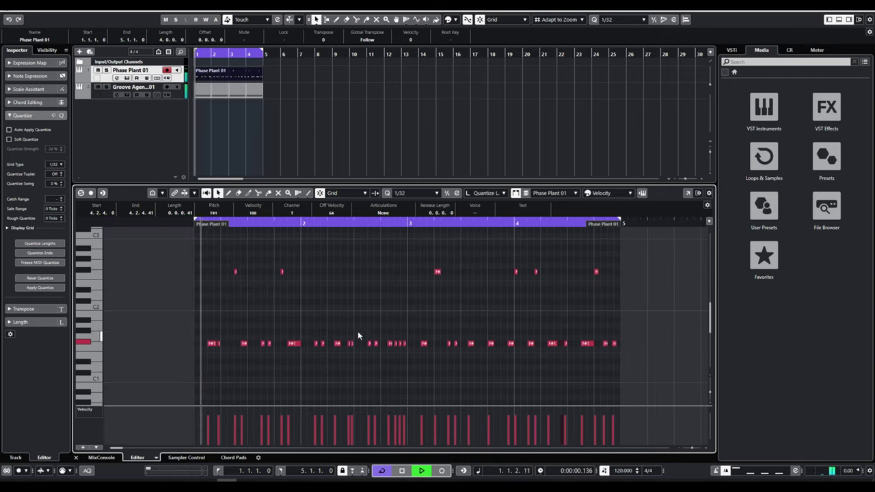
key("space")
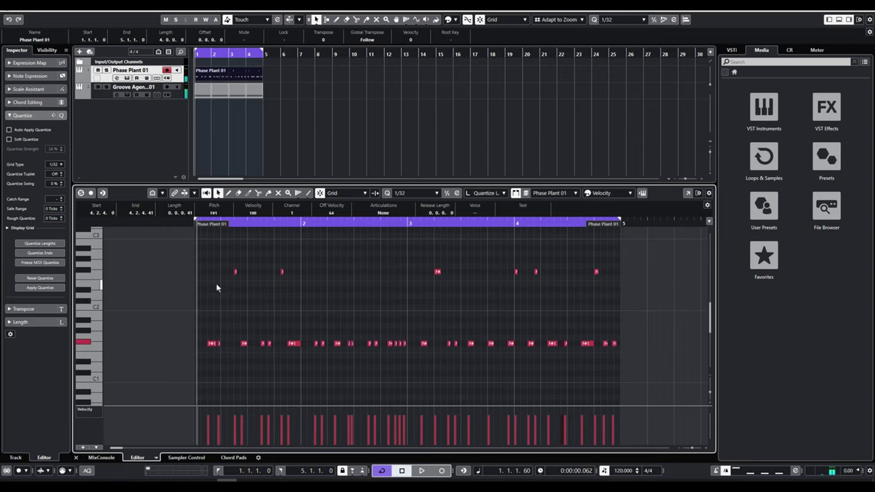
key("space")
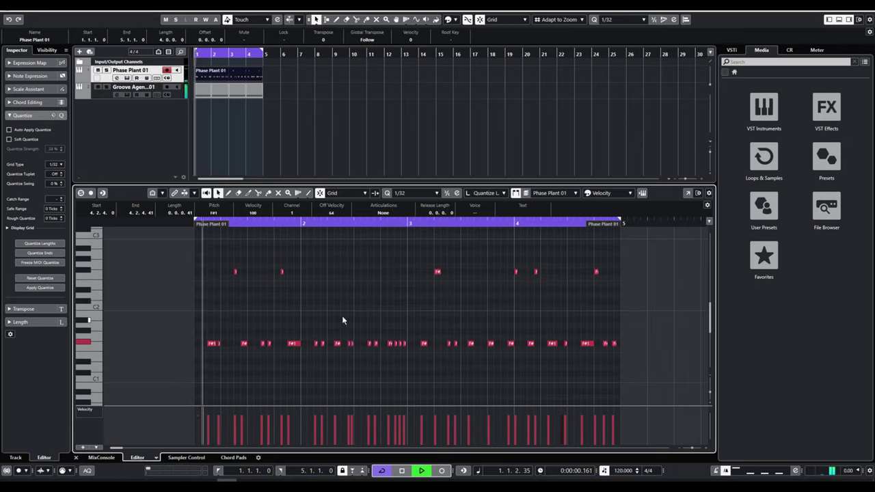
left_click(424, 194)
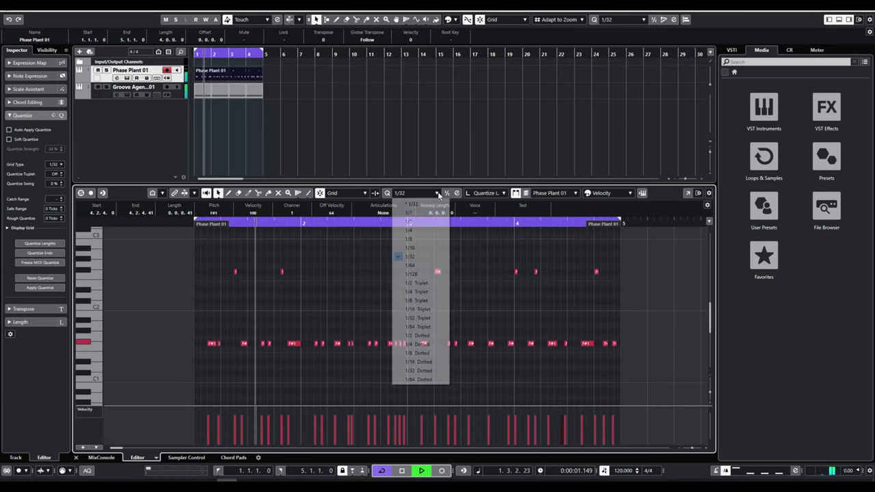
left_click(417, 248)
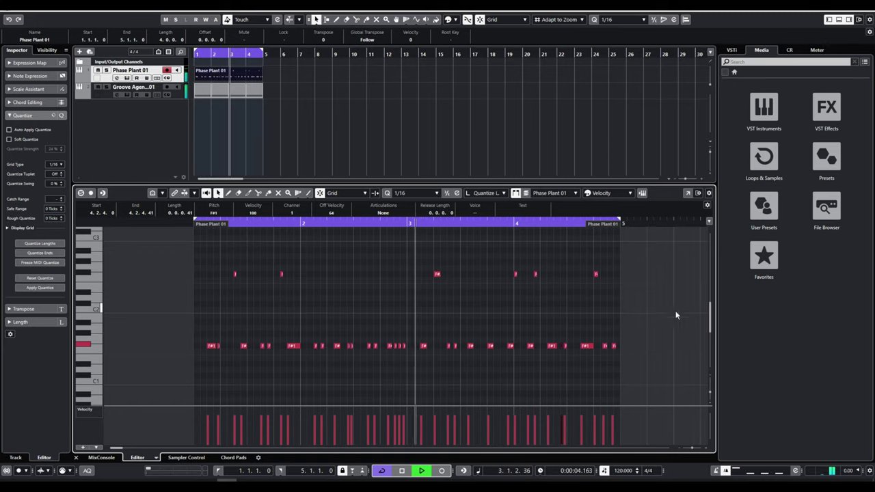
- Open the Phase Plant instrument of the bass track and add a sine LFO modulator for the filter cutoff
left_click(126, 78)
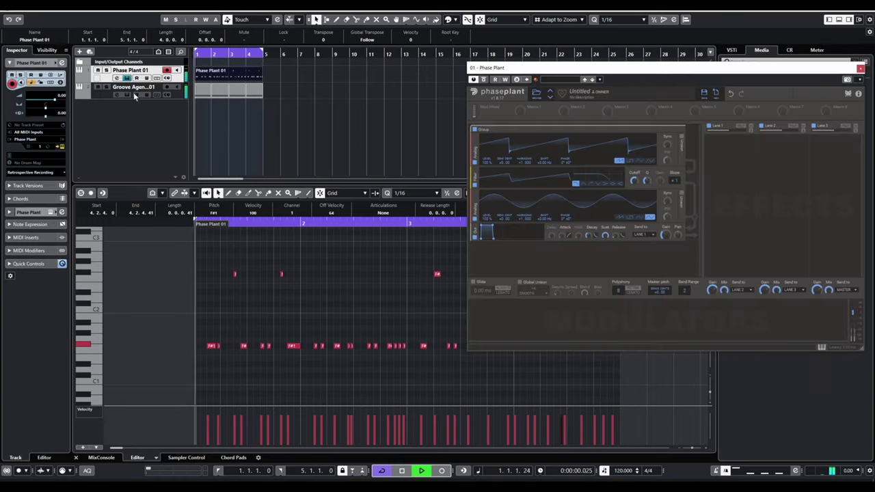
left_click_drag(617, 68, 565, 64)
left_click(459, 313)
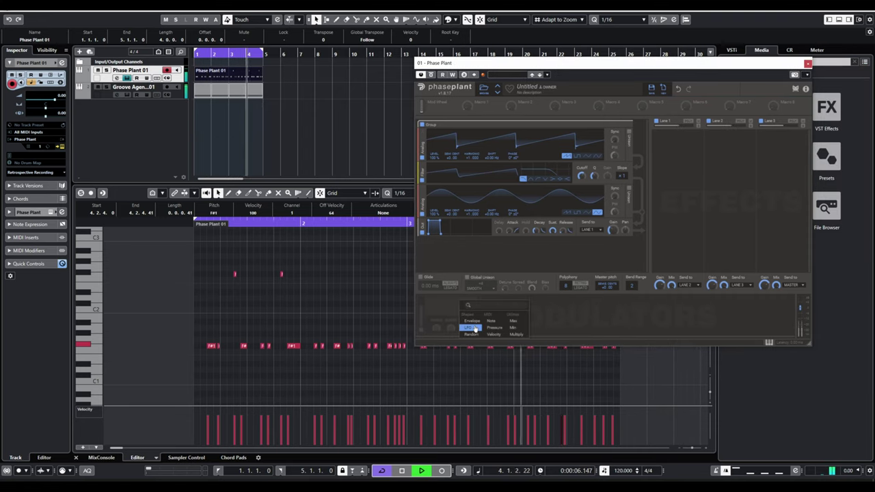
left_click(473, 329)
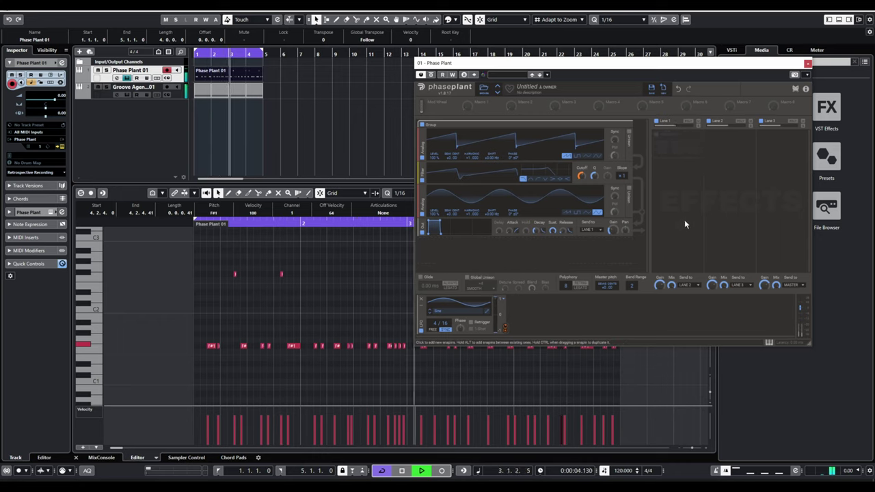
- Add a Filter effect to Lane 1, followed by a Delay with its time synced to 4/16
left_click(675, 154)
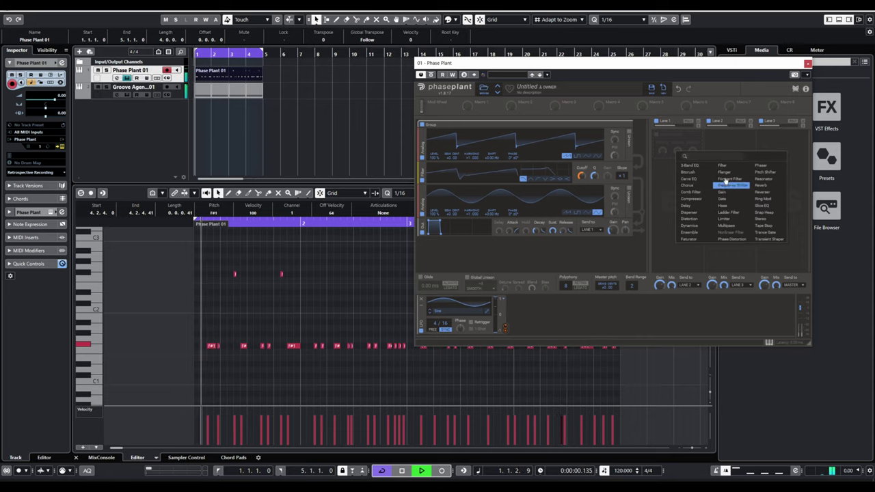
left_click(723, 165)
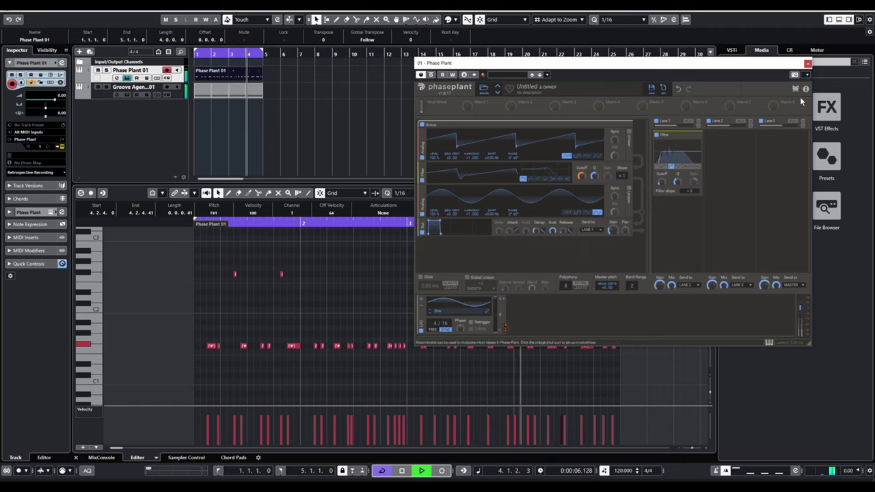
left_click(683, 210)
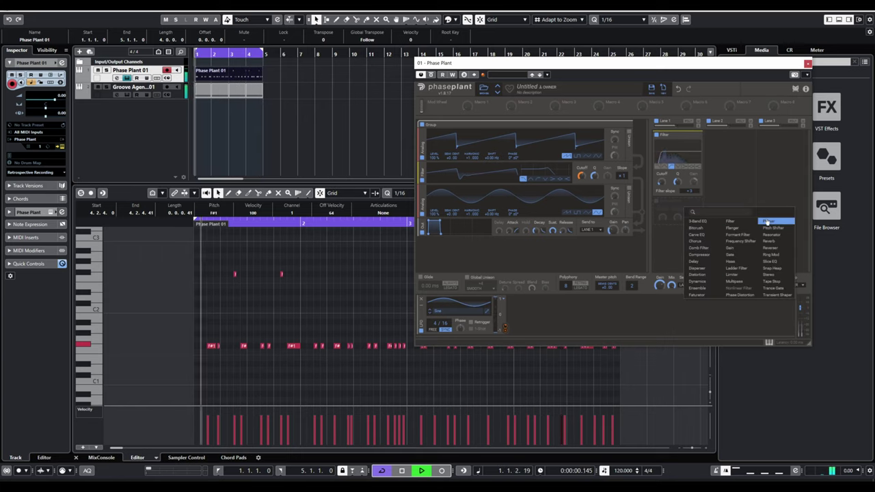
left_click(713, 263)
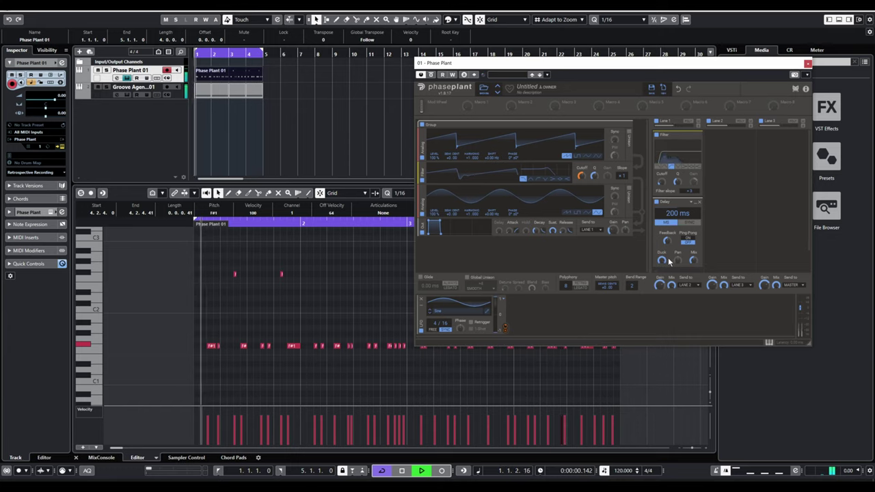
left_click(686, 224)
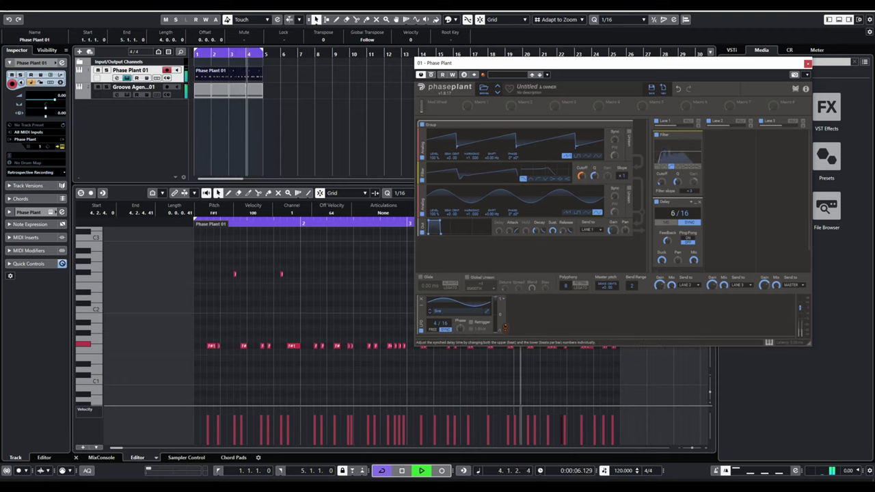
left_click_drag(675, 213, 675, 221)
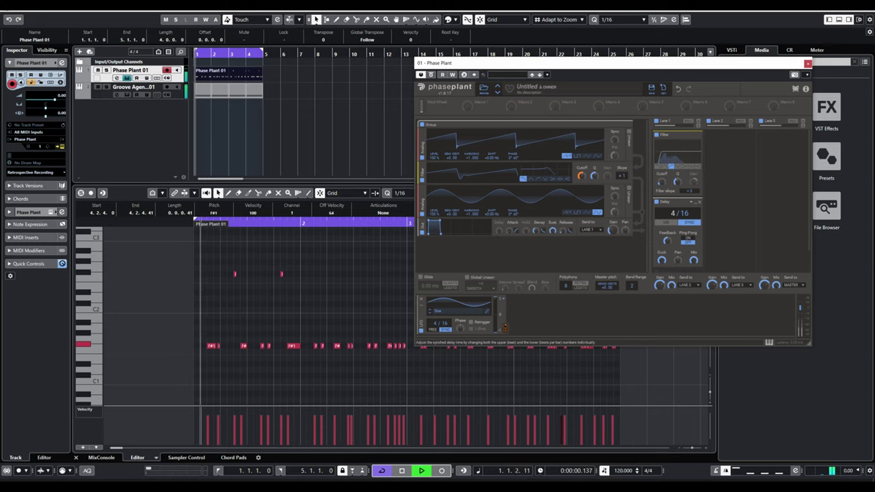